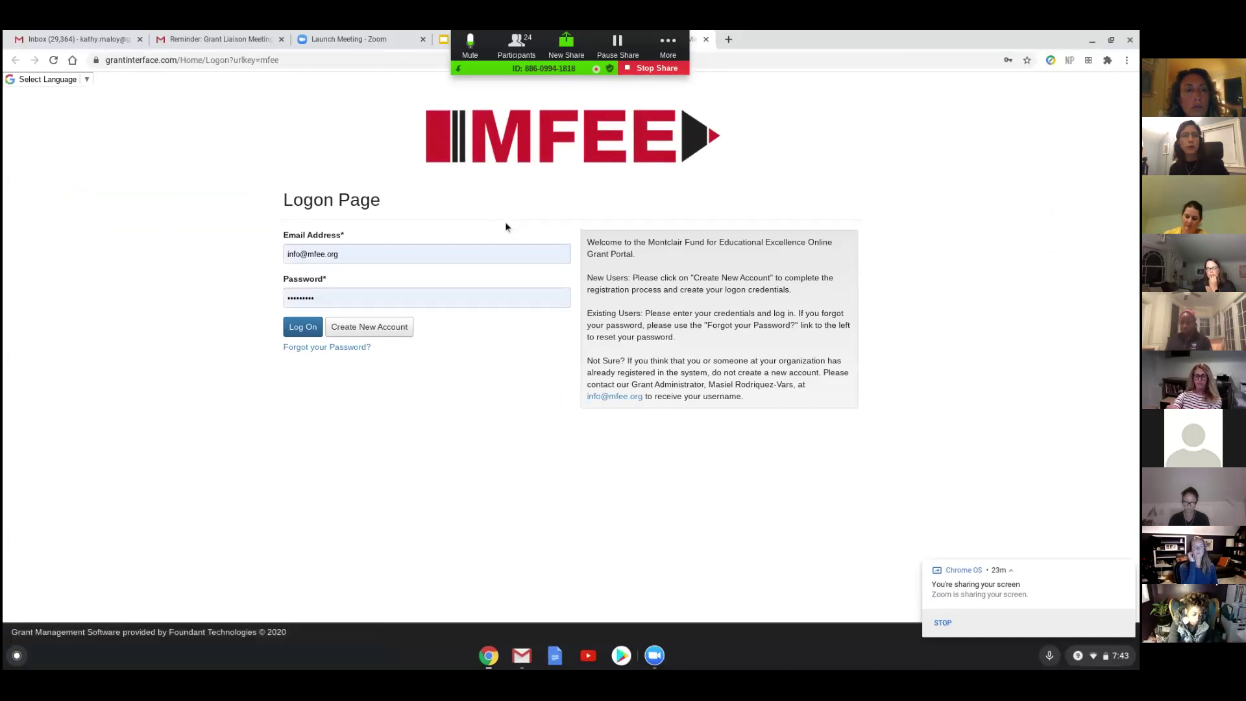
- Log on to the MFEE grant portal with the prefilled credentials, dismiss the system message and open the user search
click(302, 328)
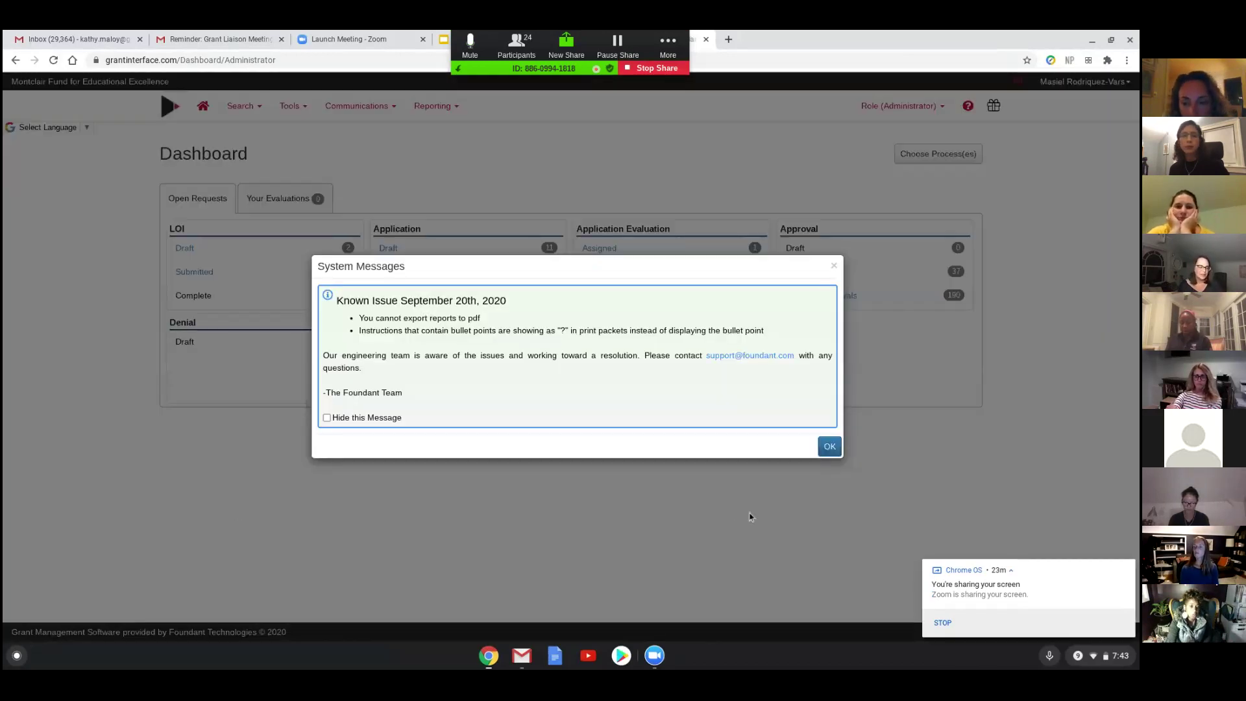
click(829, 447)
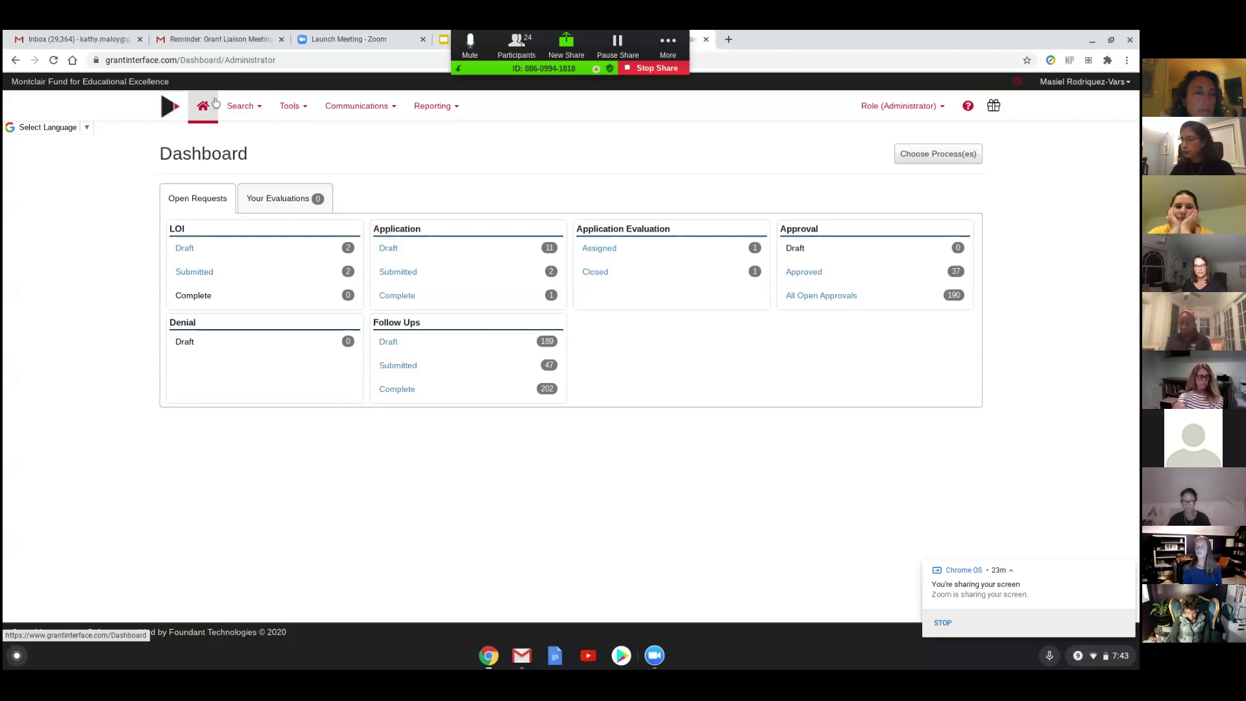
click(238, 109)
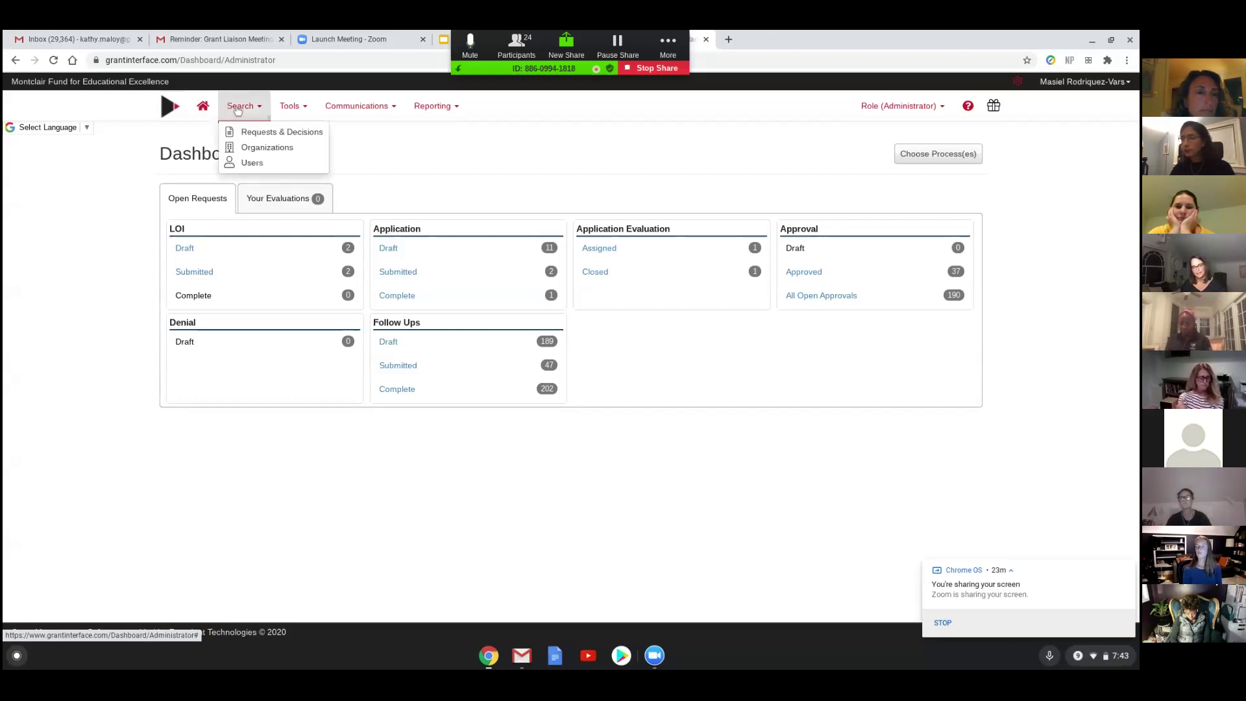
click(263, 164)
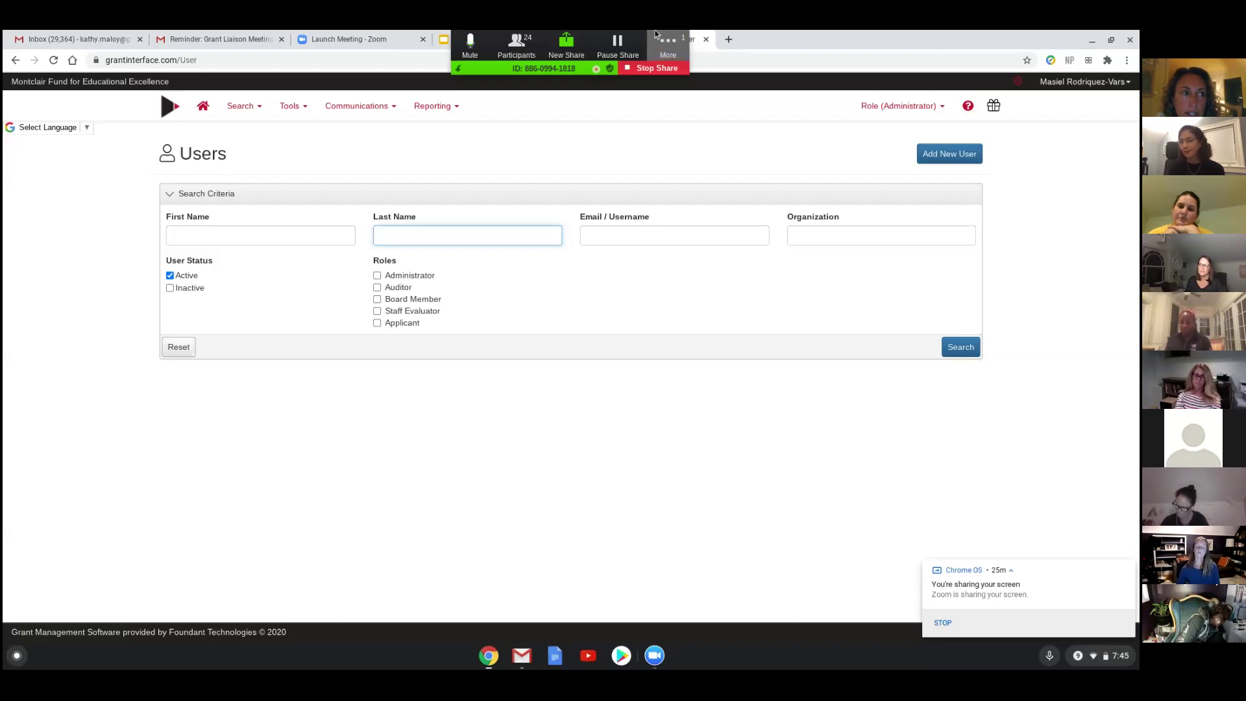
- Read the unread message in the Zoom meeting chat and close the chat
click(686, 51)
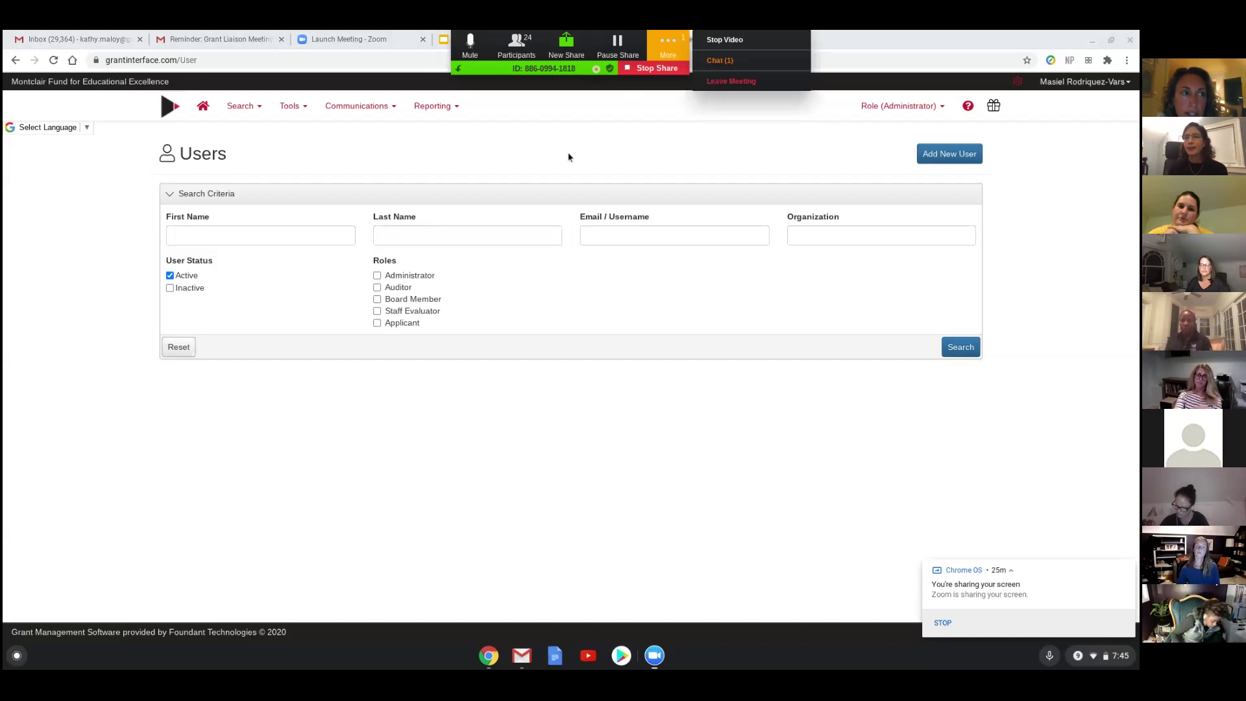
click(720, 61)
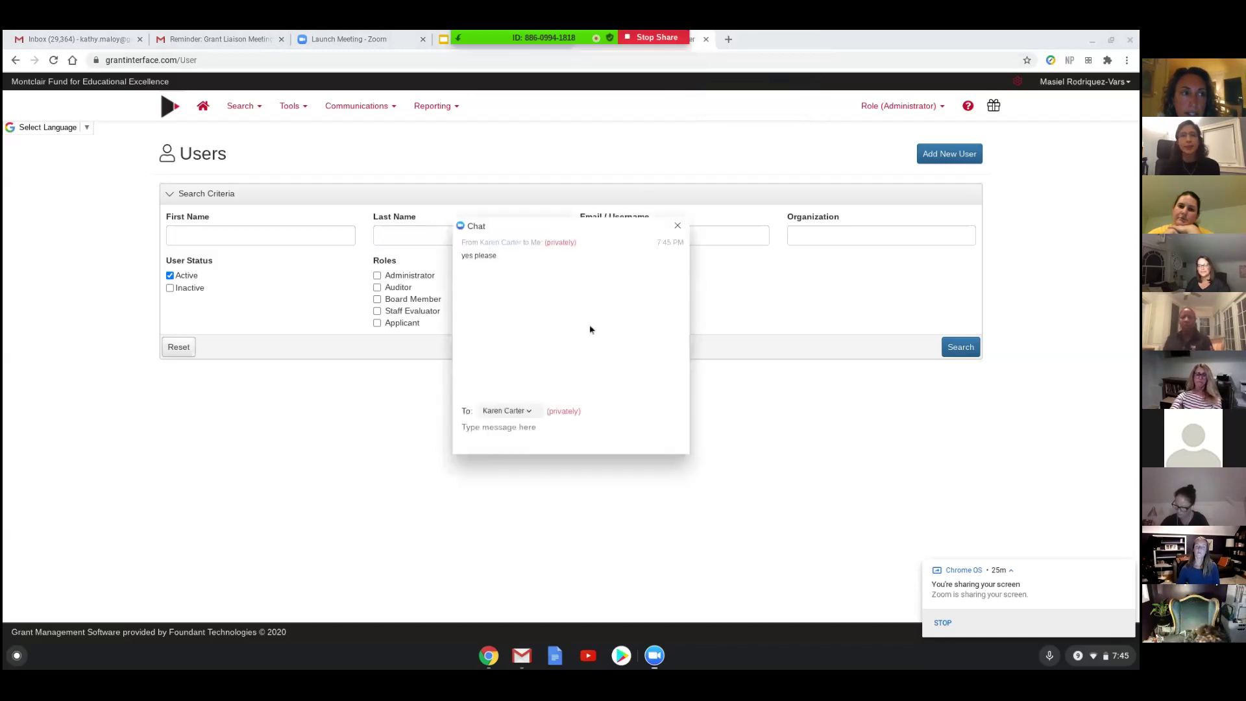
click(287, 456)
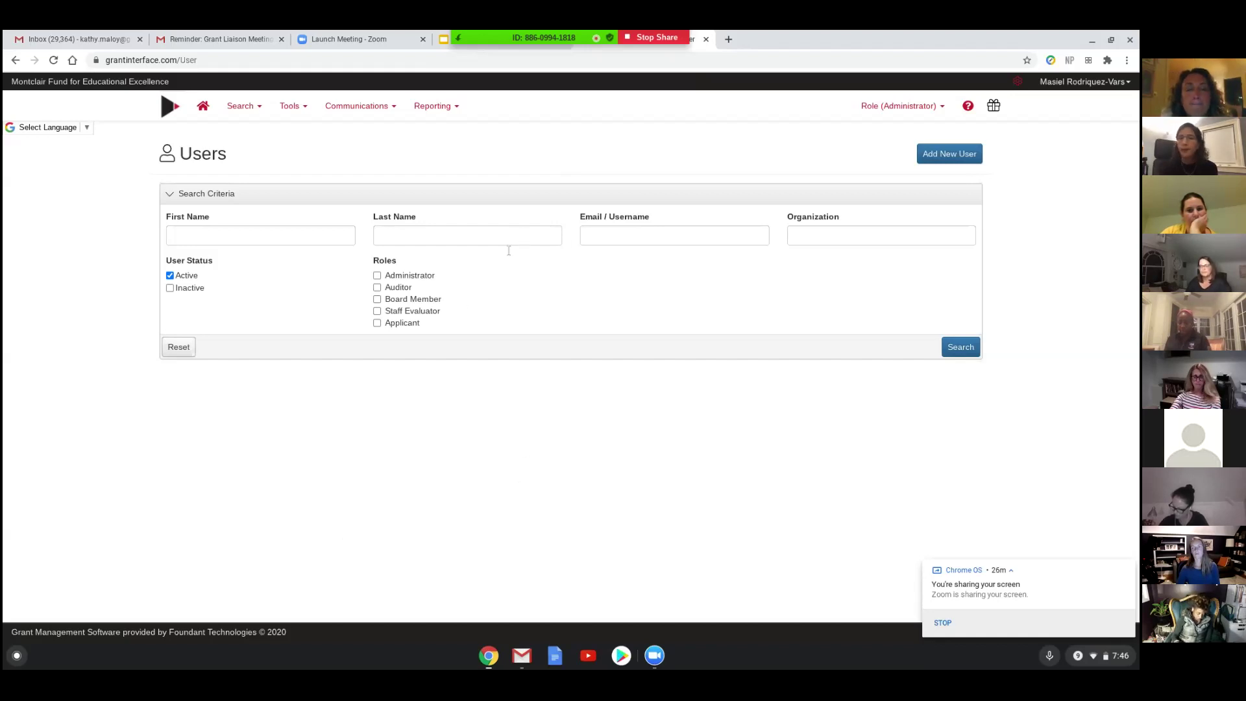
- Search the active users by the evaluator's last name and proxy as the matching Renaissance Middle School user
click(429, 234)
text(odell)
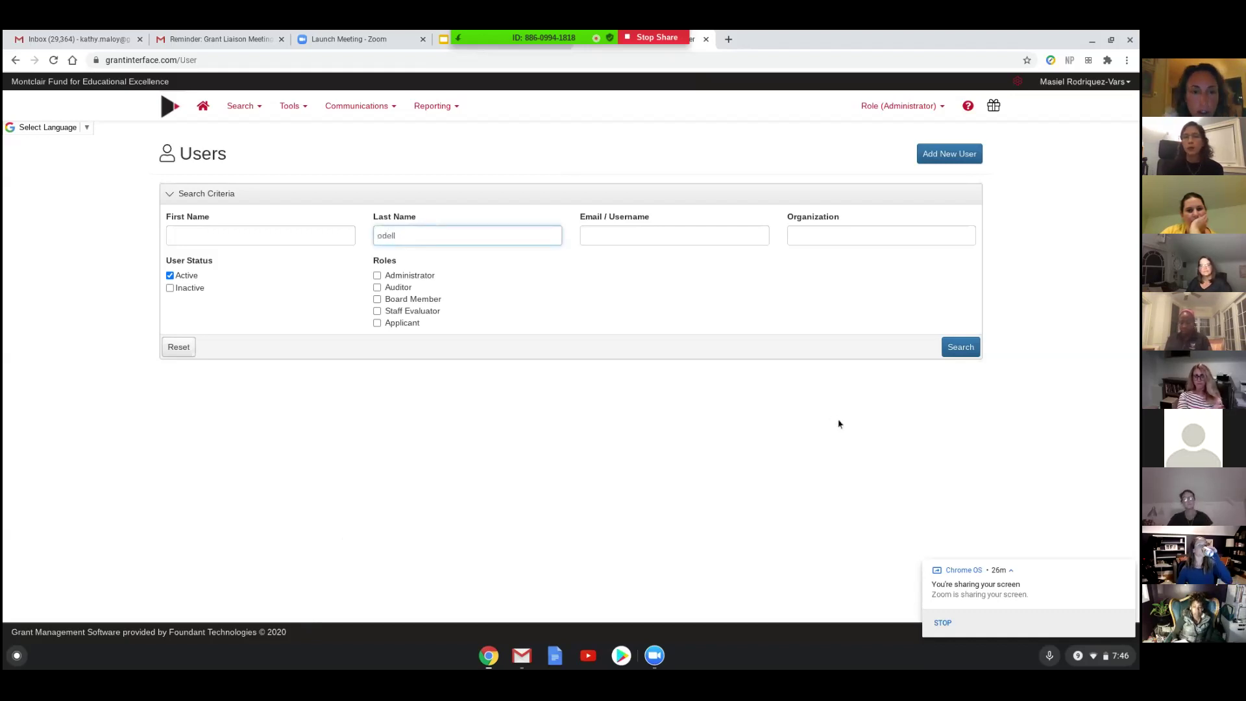
click(959, 346)
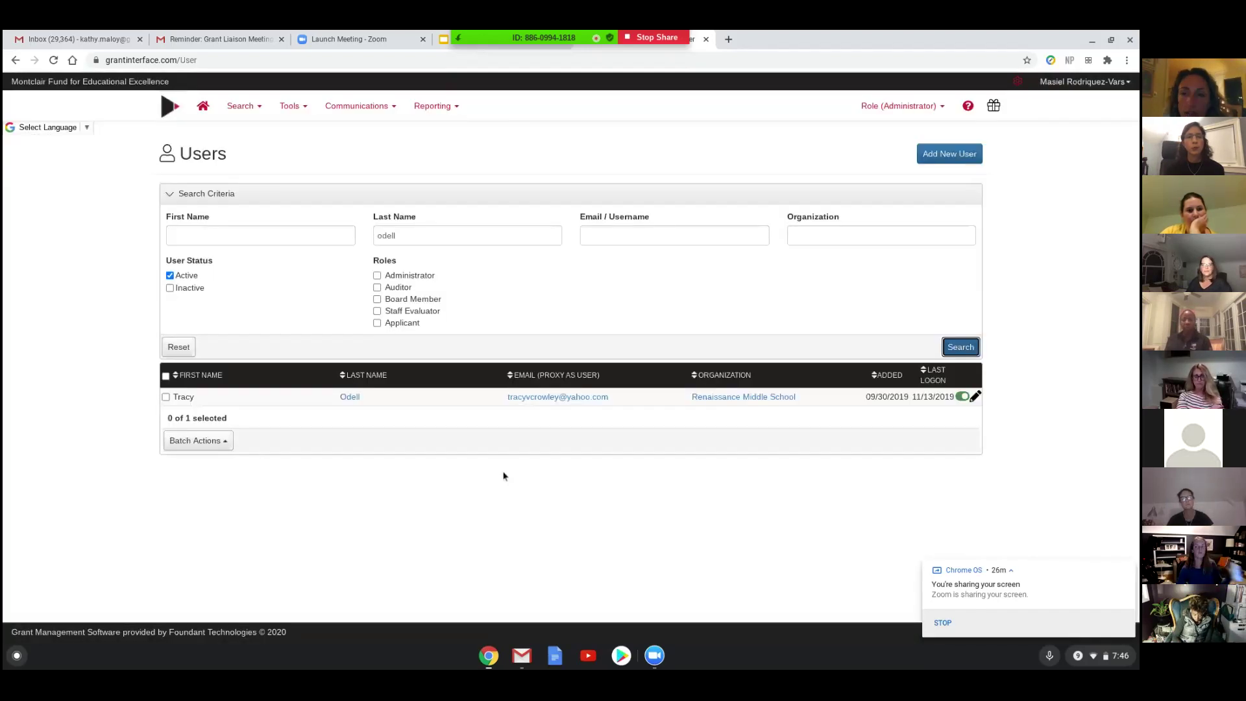
click(547, 398)
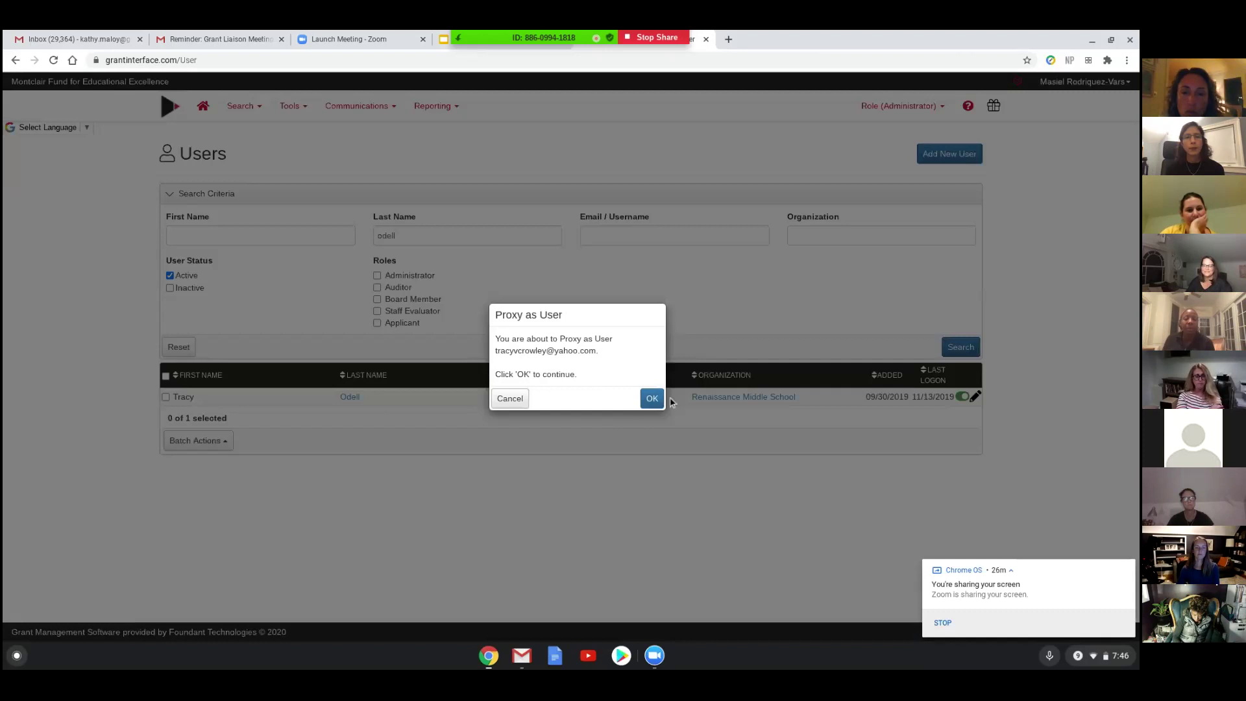
click(652, 399)
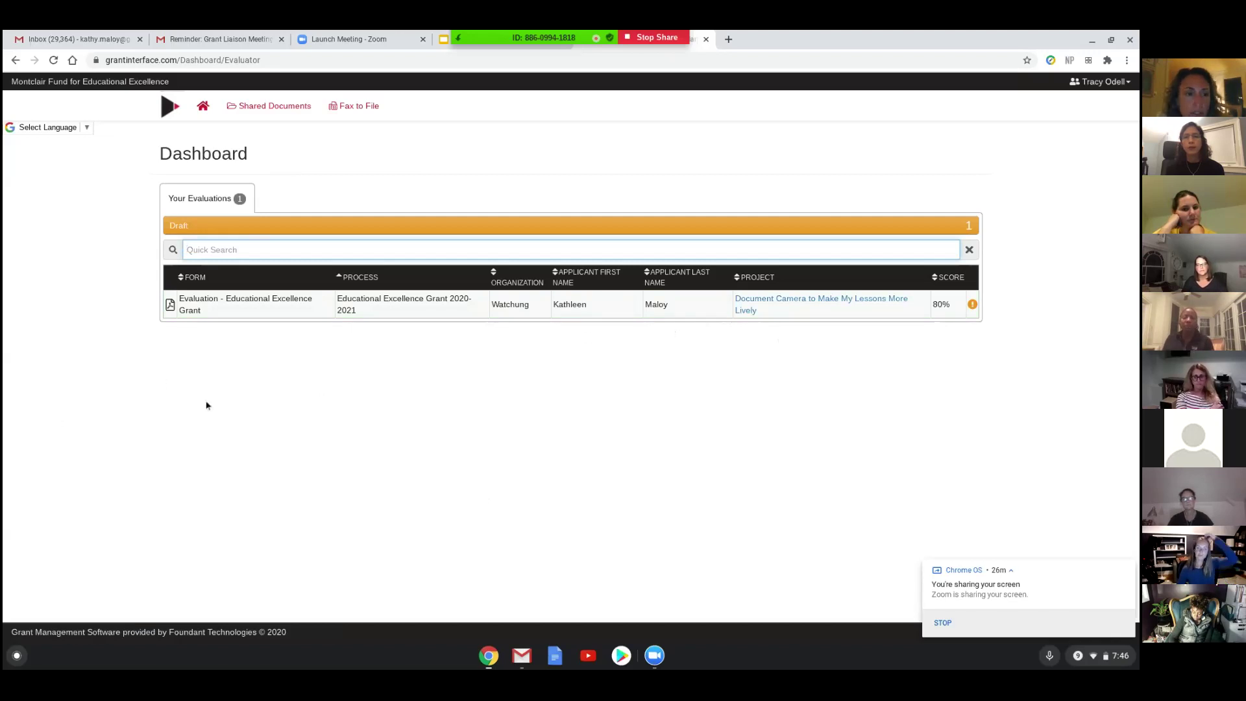
- Open the evaluator's Evaluation 1 form for the request "Document Camera to Make My Lessons More Lively", viewing its status change log on the way
click(743, 307)
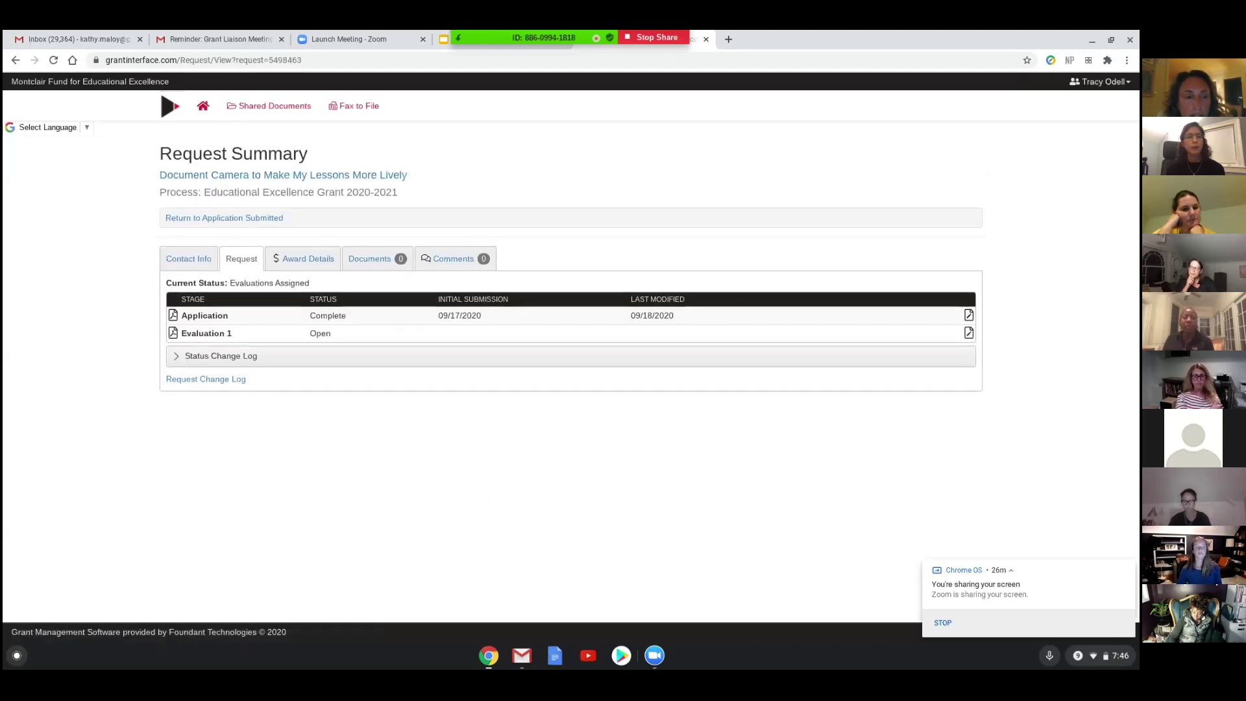
click(179, 361)
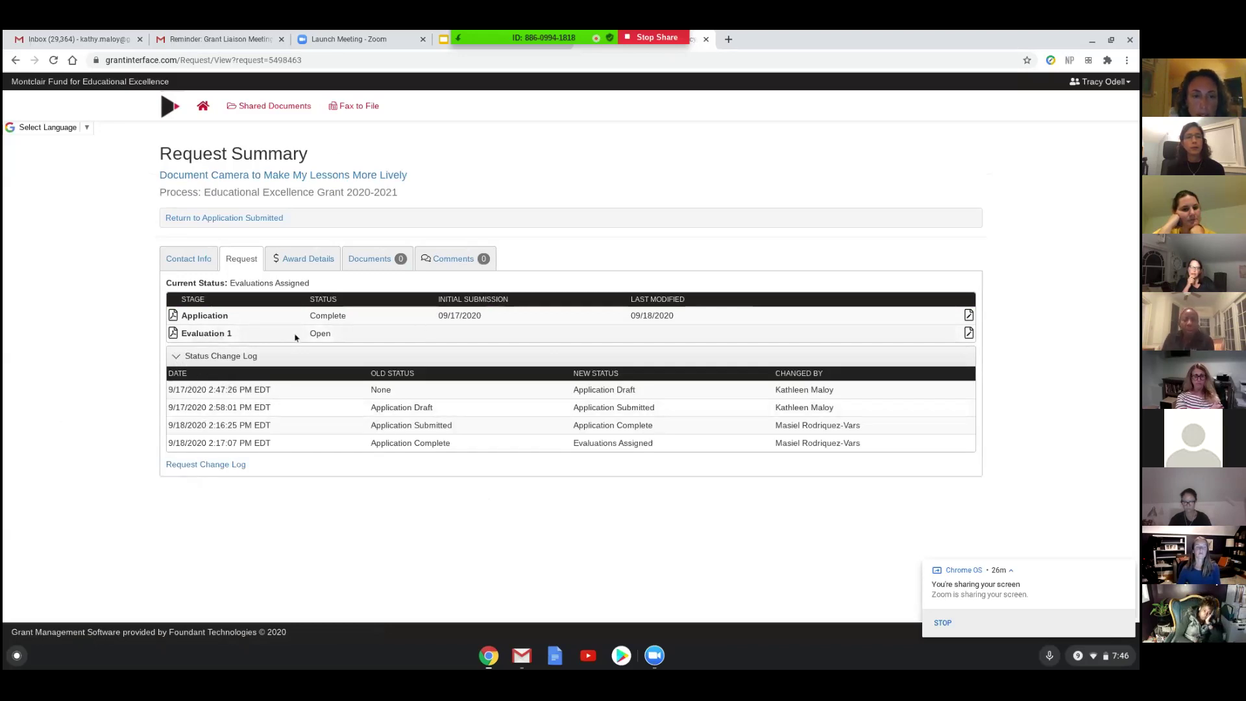
click(969, 333)
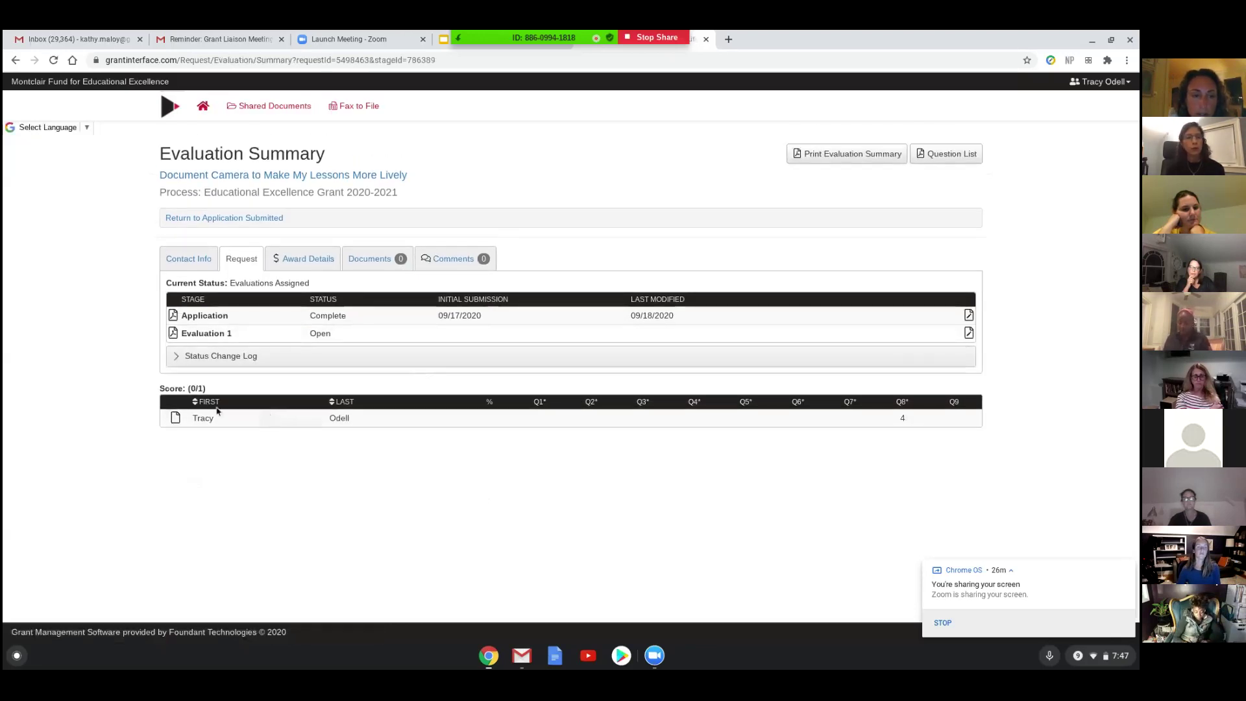
click(174, 420)
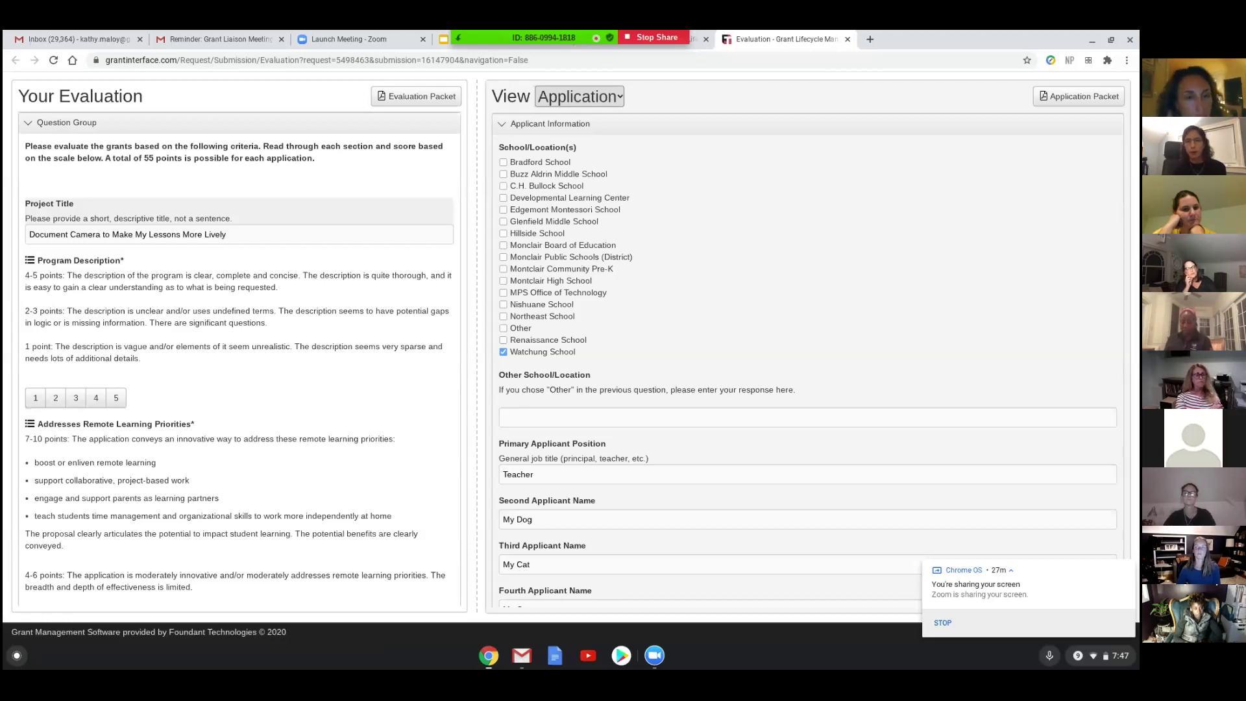
- Look through the submitted application beside the evaluation form, from the applicant information to the budget section
scroll(616, 351, up, 1)
scroll(517, 335, down, 1)
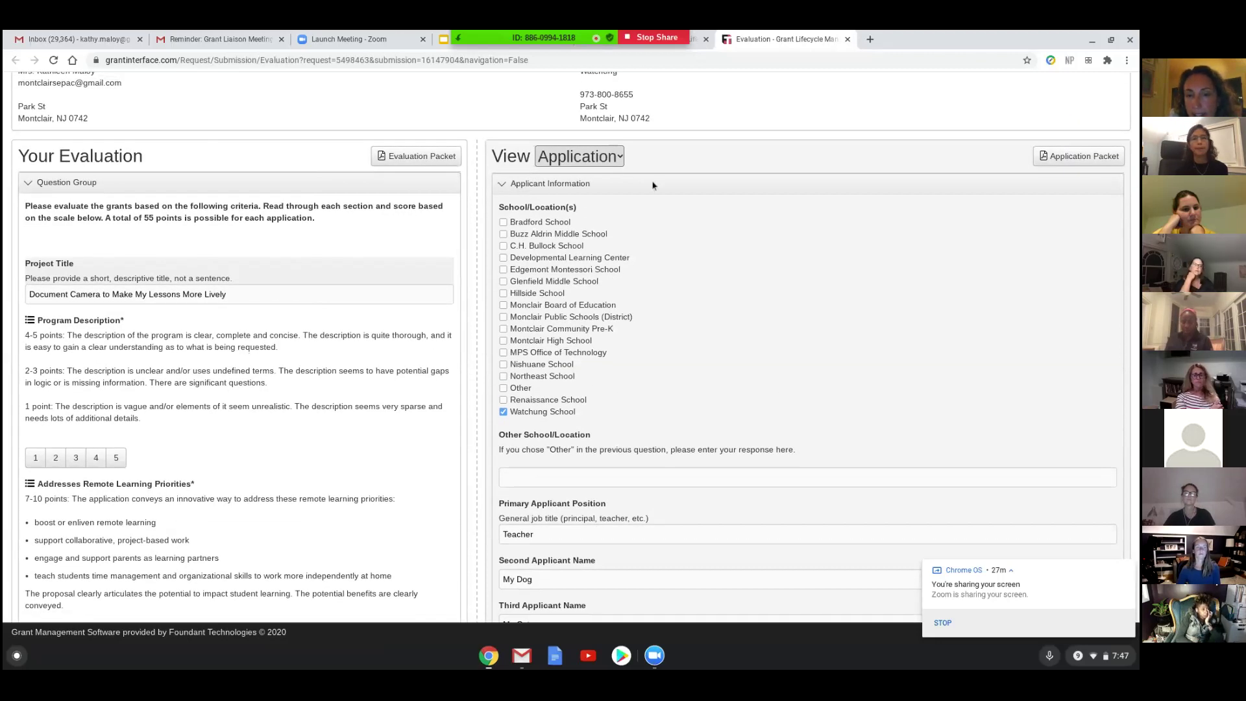
scroll(675, 303, down, 12)
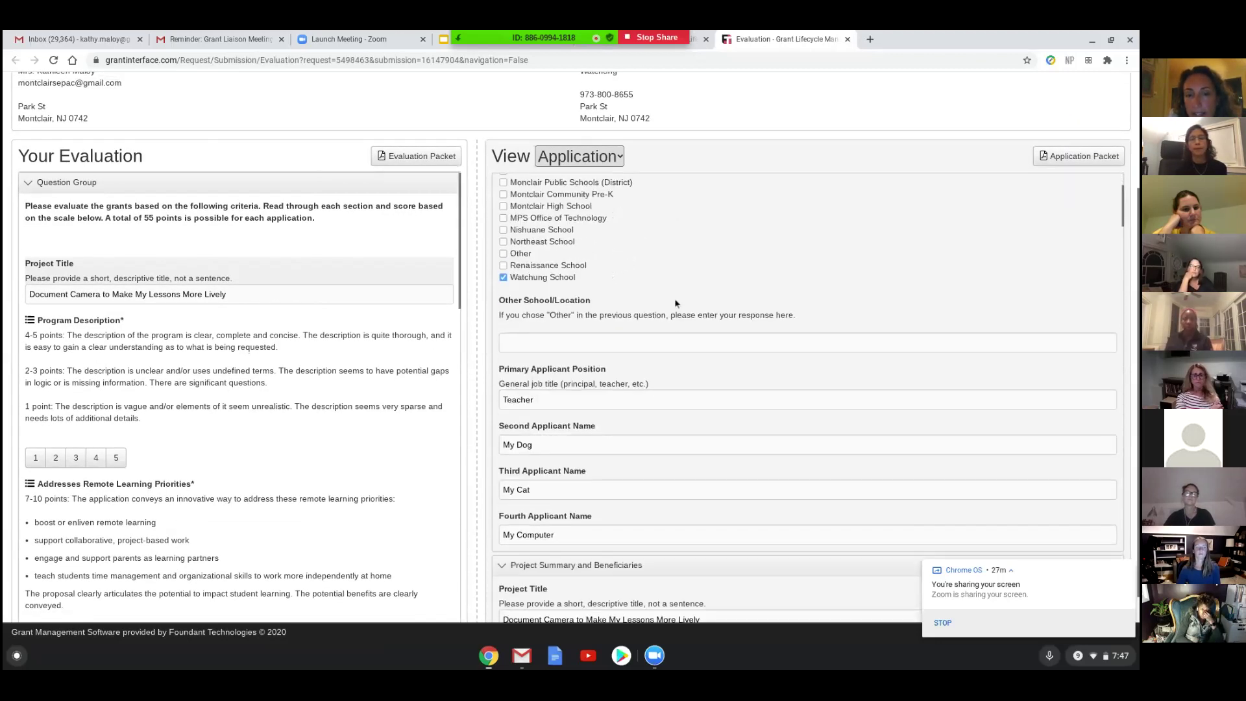
scroll(675, 303, down, 15)
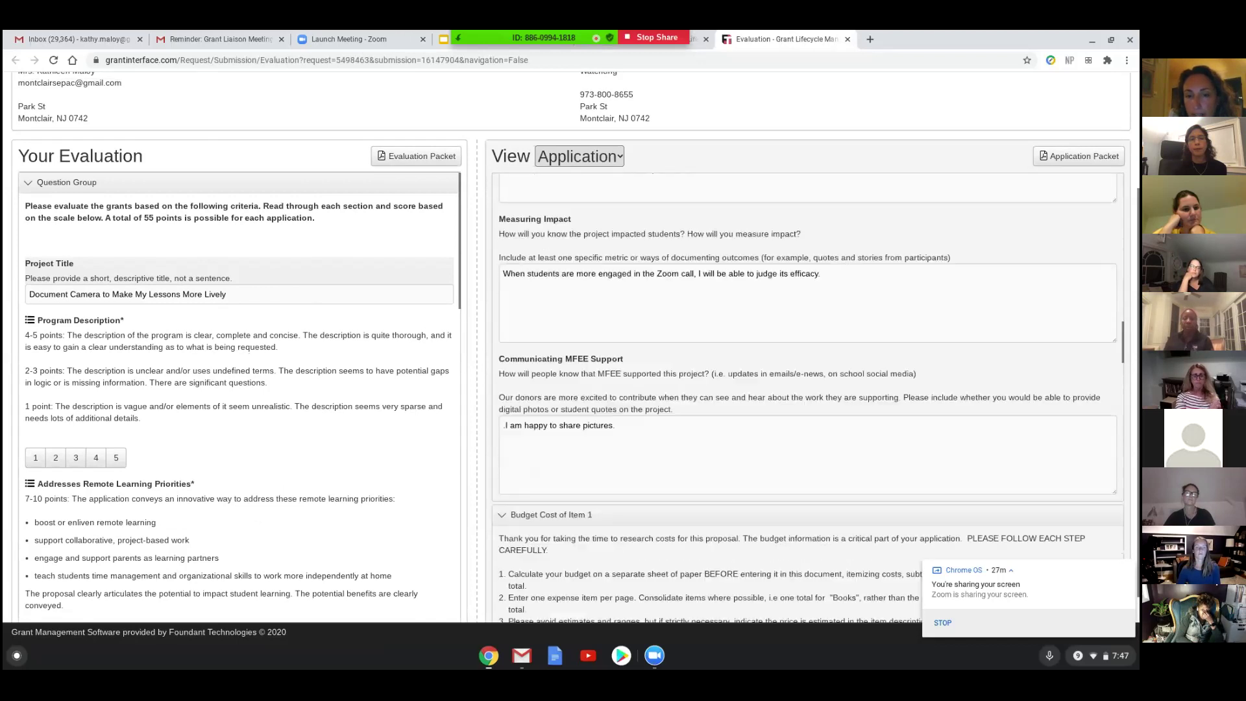
scroll(675, 303, up, 20)
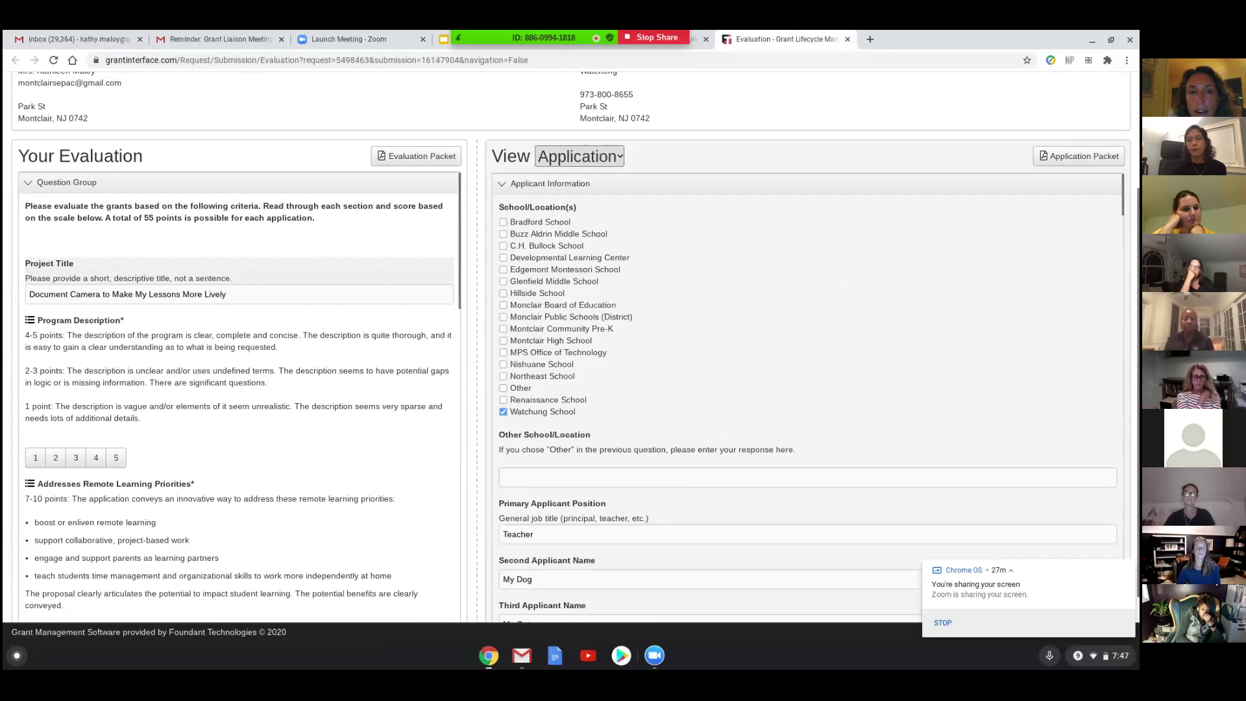
scroll(318, 350, up, 2)
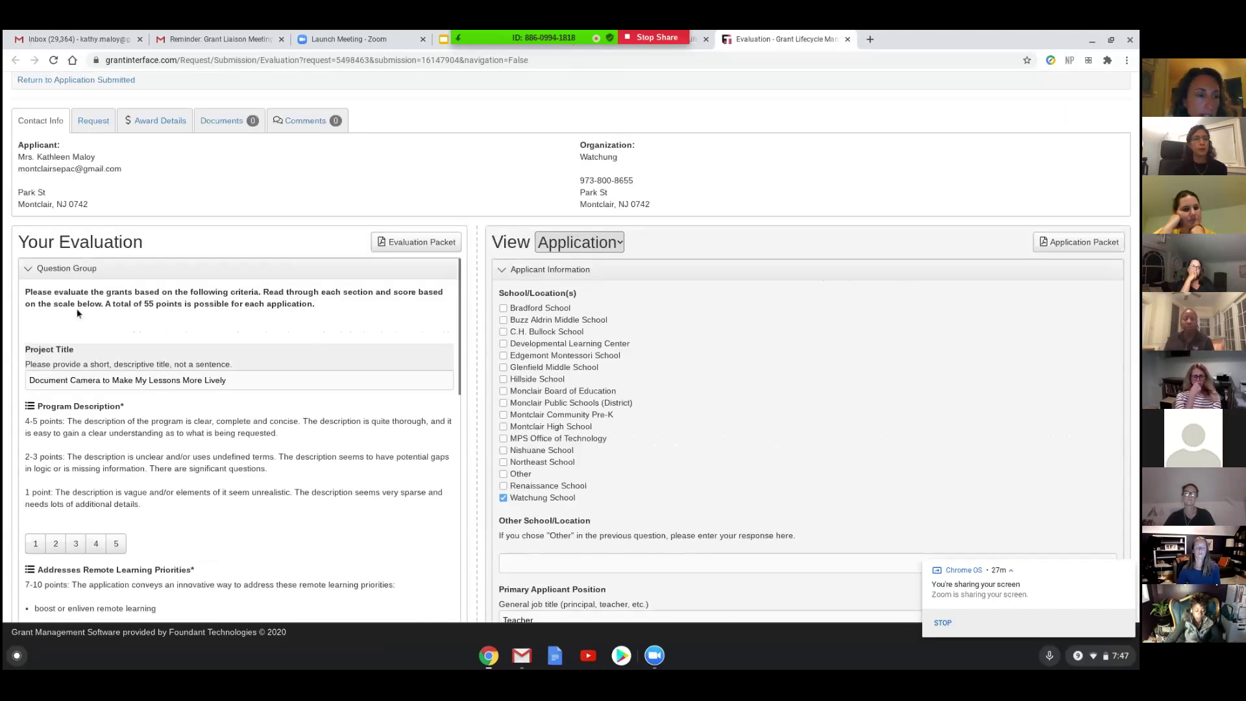
- Review the scoring criteria and point scales in the evaluation form, from Program Description through Budget and Recognition
scroll(77, 313, down, 15)
scroll(77, 313, down, 4)
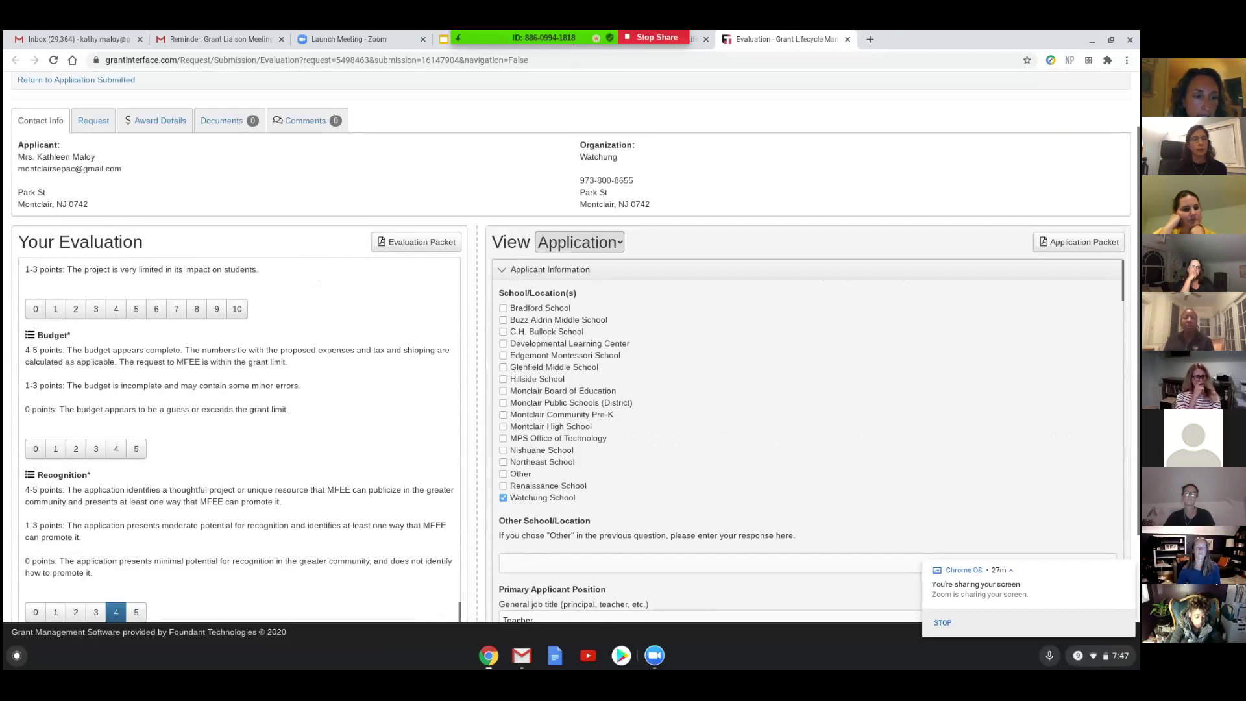
scroll(77, 313, up, 15)
scroll(238, 441, up, 10)
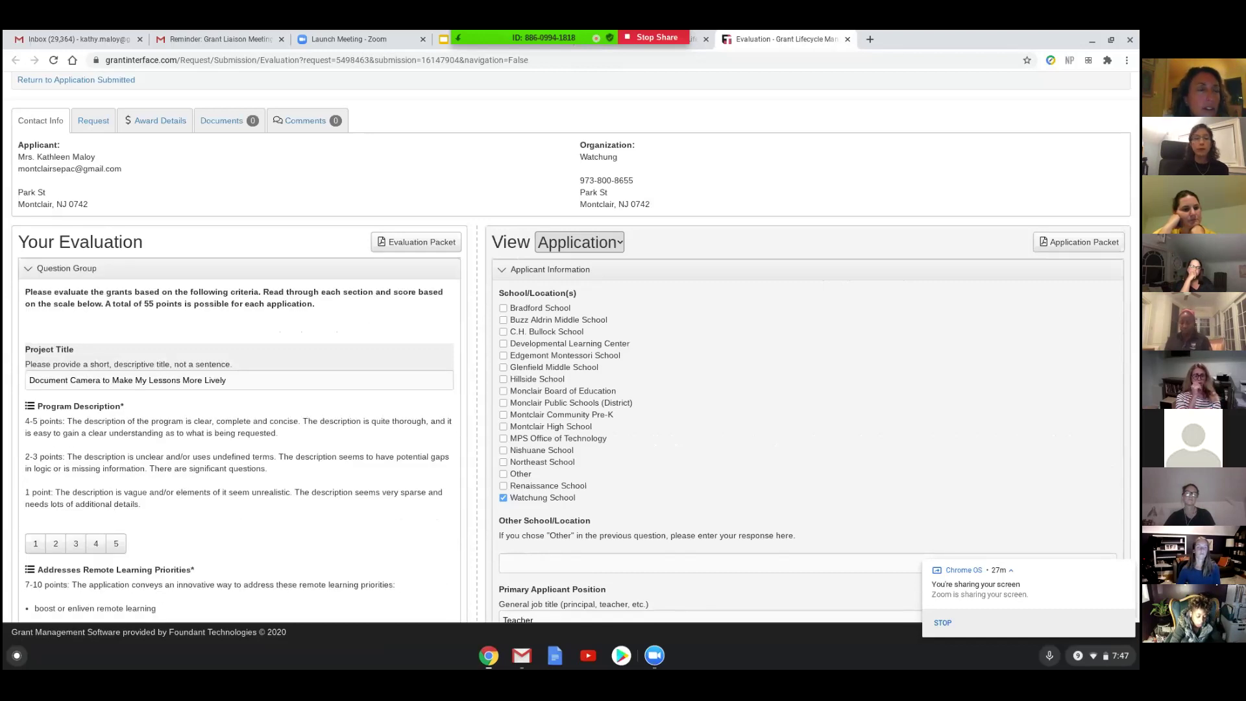
scroll(181, 413, down, 2)
scroll(181, 413, up, 2)
scroll(181, 413, down, 1)
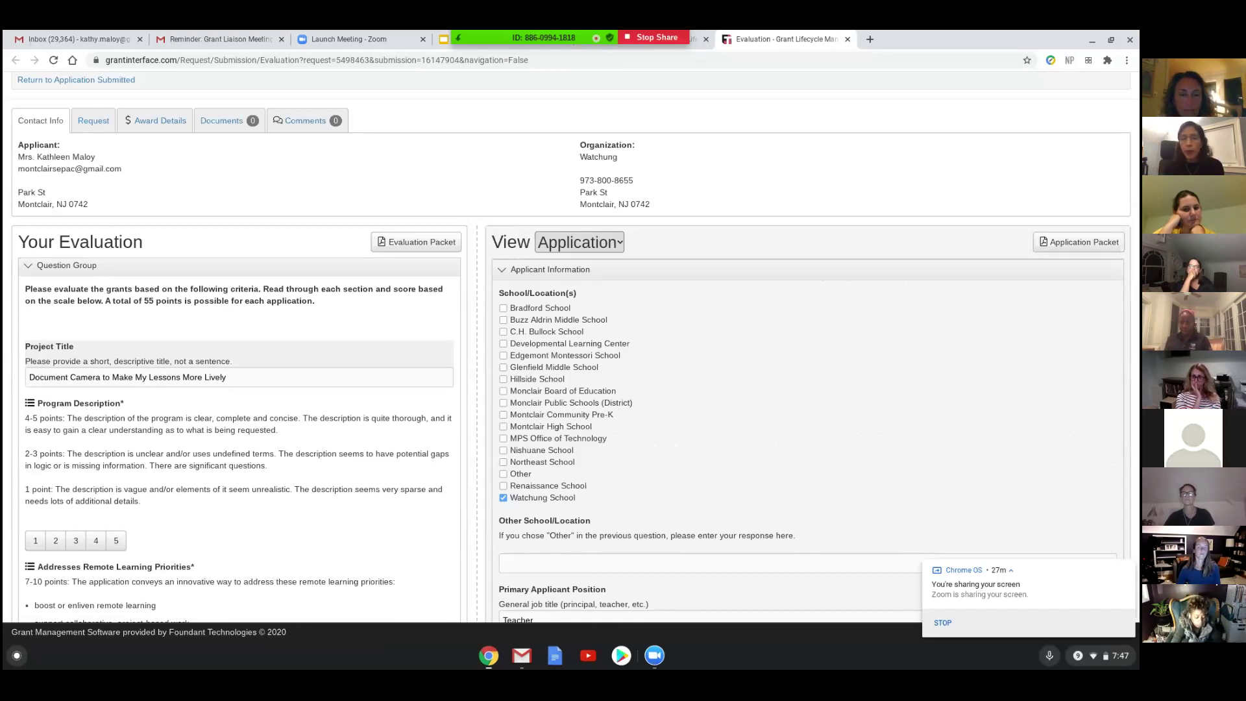
scroll(486, 369, down, 3)
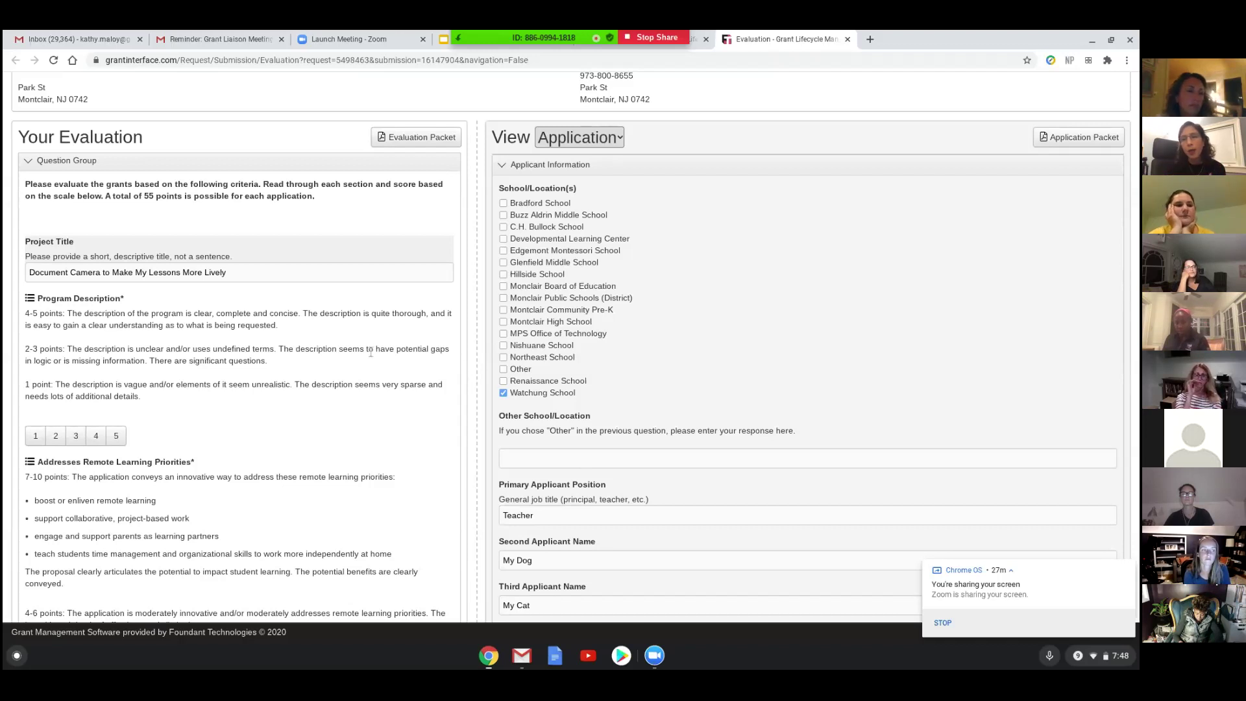
scroll(371, 358, down, 1)
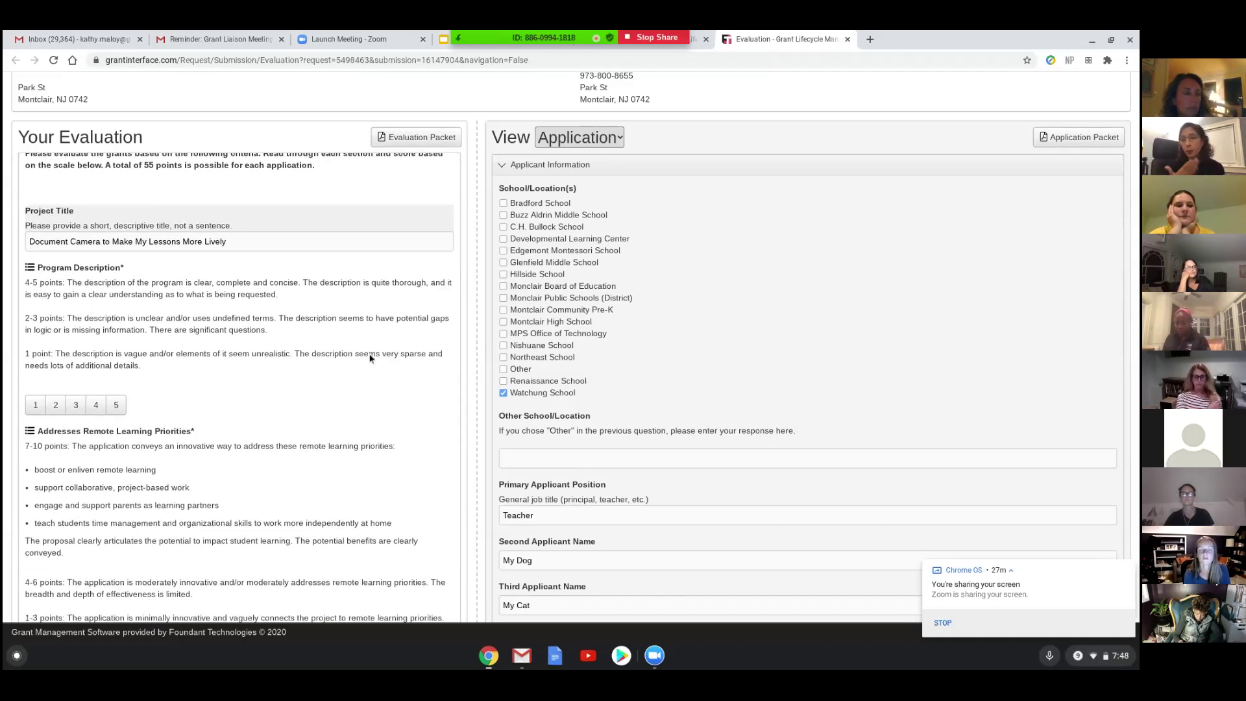
scroll(240, 390, up, 1)
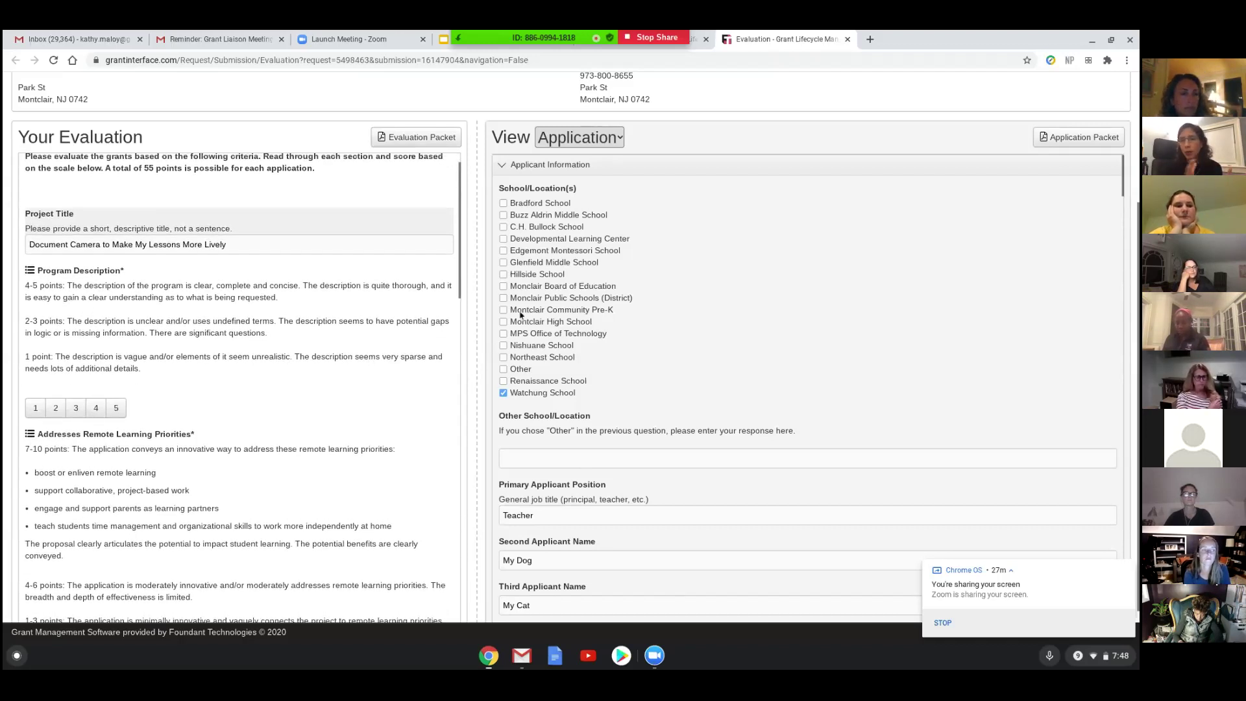